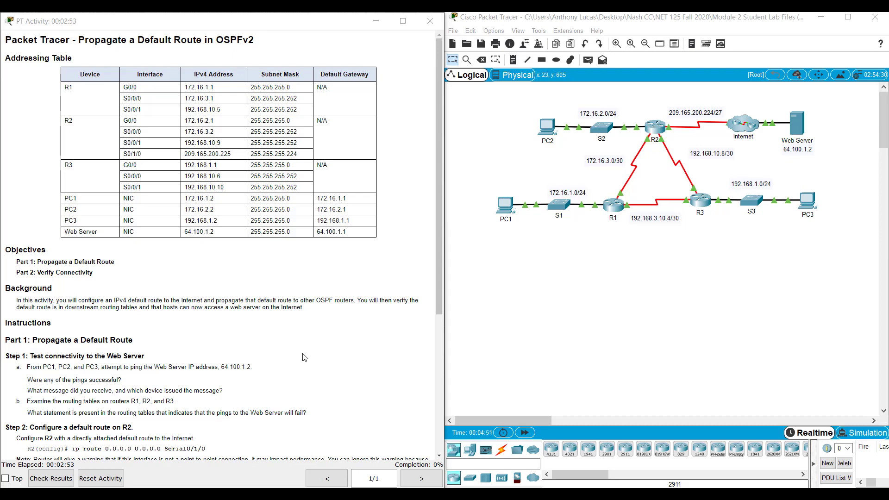
- Scroll the activity instructions down until Steps 3 and 4 are visible
{"action": "scroll", "coordinate": [163, 339], "scroll_direction": "down", "scroll_amount": 1}
{"action": "scroll", "coordinate": [163, 327], "scroll_direction": "down", "scroll_amount": 1}
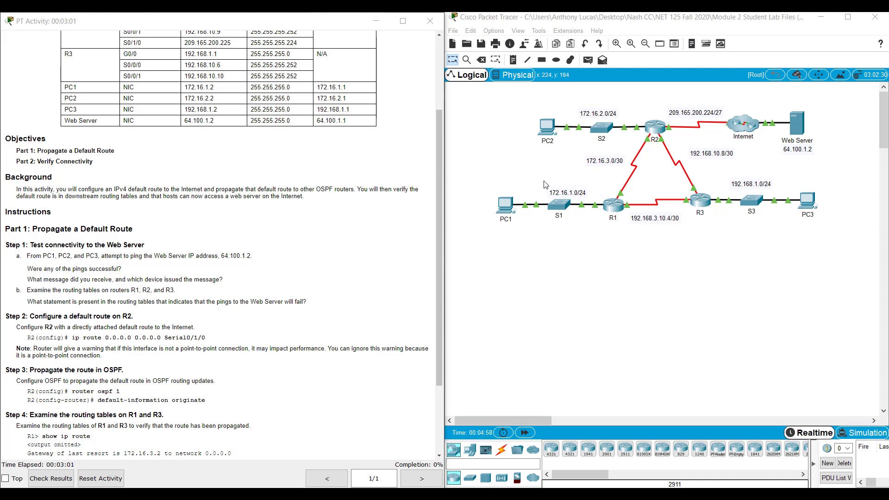
- From PC1's command prompt, ping 64.100.1.2 and see it fail as destination host unreachable
{"action": "left_click", "coordinate": [512, 207]}
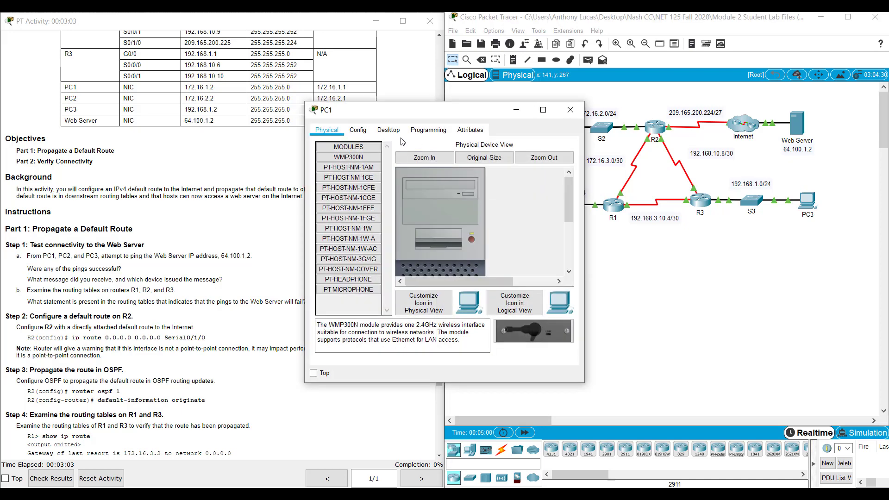
{"action": "left_click", "coordinate": [399, 138]}
{"action": "left_click", "coordinate": [517, 176]}
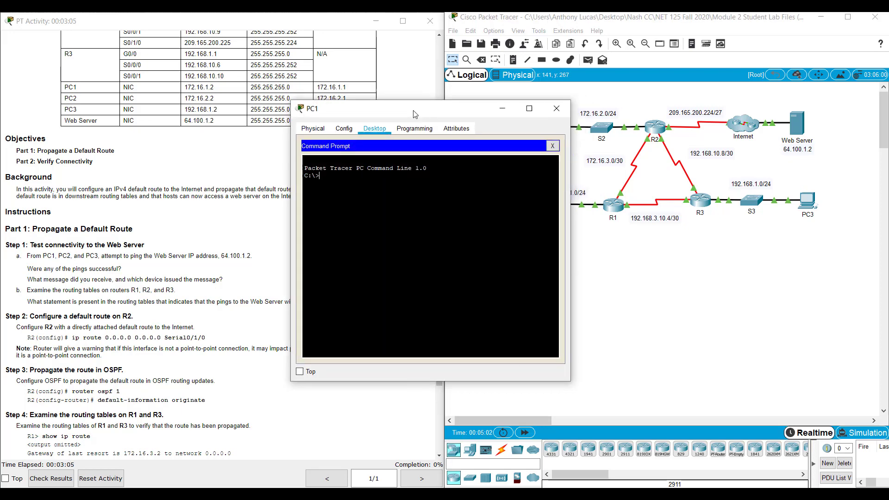
{"action": "left_click_drag", "start_coordinate": [488, 116], "coordinate": [405, 113]}
{"action": "type", "text": "ping "}
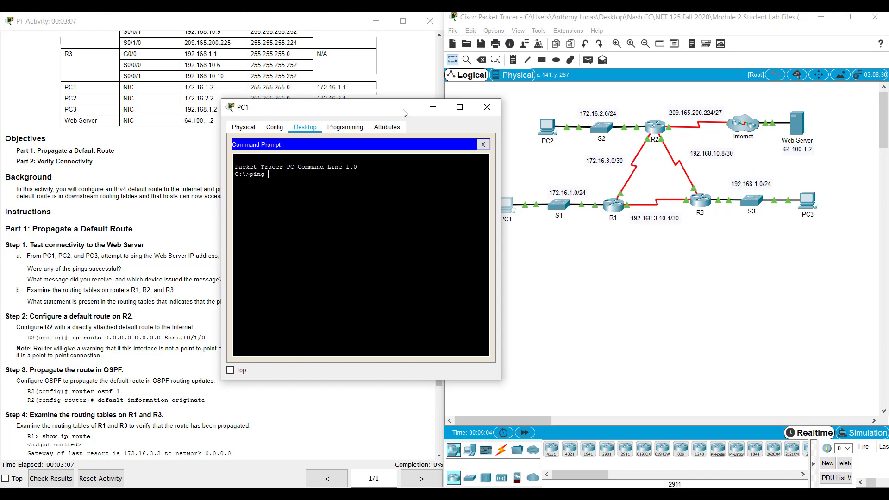
{"action": "type", "text": "64.100.1.2"}
{"action": "key", "text": "Return"}
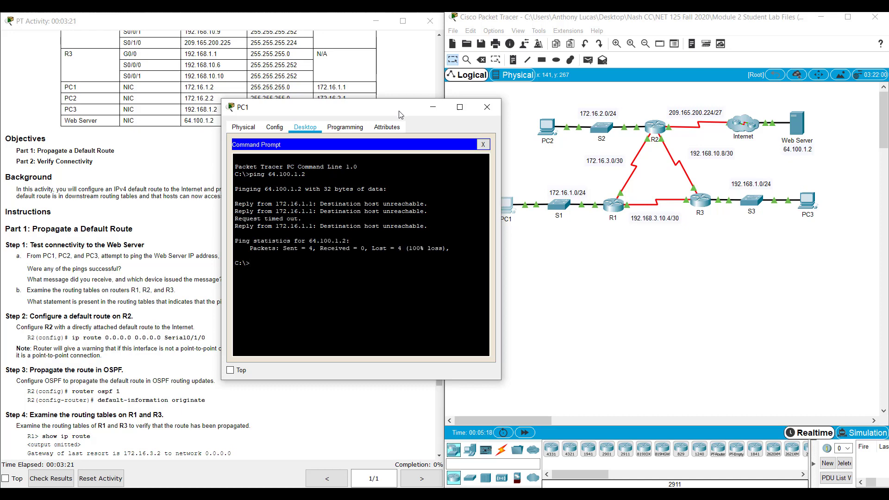
{"action": "left_click", "coordinate": [442, 110]}
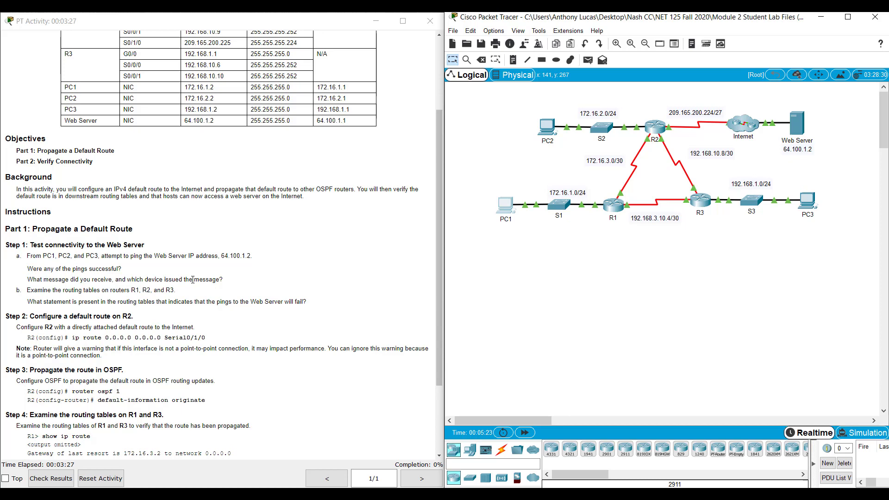
- Ping 64.100.1.2 from PC2's command prompt and see it fail
{"action": "left_click", "coordinate": [549, 135]}
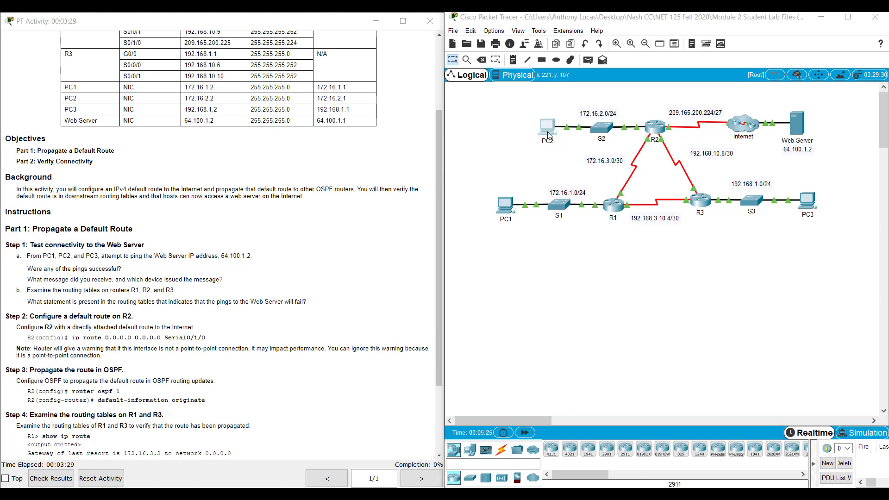
{"action": "left_click", "coordinate": [388, 130]}
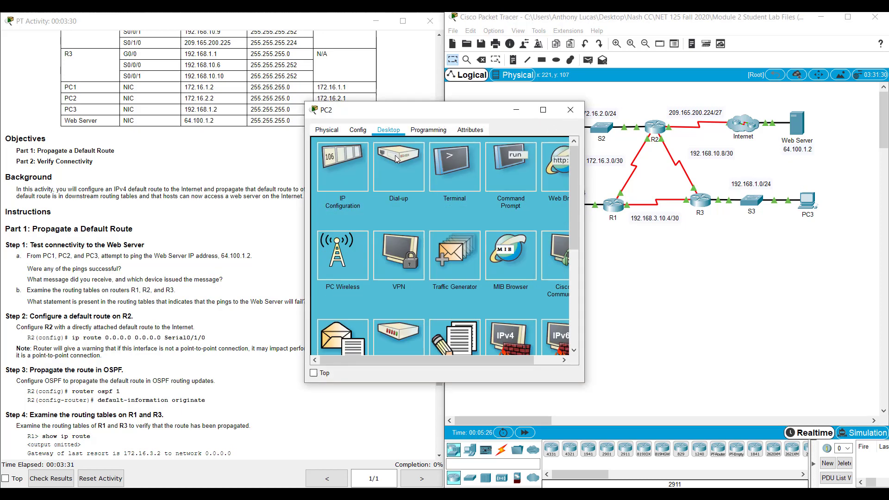
{"action": "left_click", "coordinate": [509, 168]}
{"action": "type", "text": "ping 64.10"}
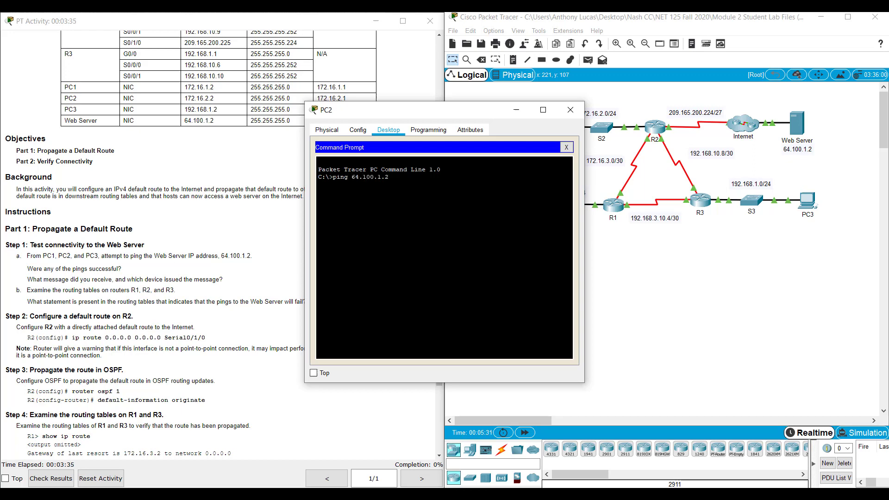
{"action": "type", "text": "0.1.2"}
{"action": "key", "text": "Return"}
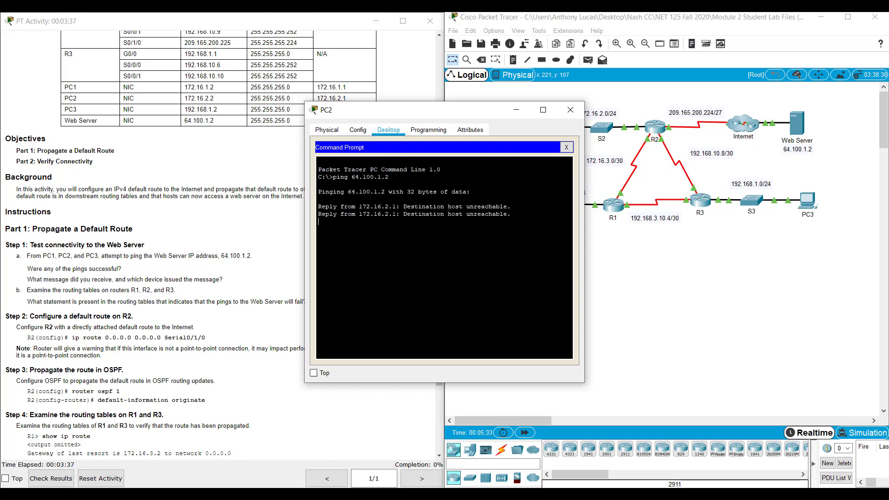
- Ping 64.100.1.2 from PC3's command prompt, failing via gateway 192.168.1.1
{"action": "left_click", "coordinate": [811, 204]}
{"action": "left_click", "coordinate": [811, 204]}
{"action": "left_click", "coordinate": [388, 129]}
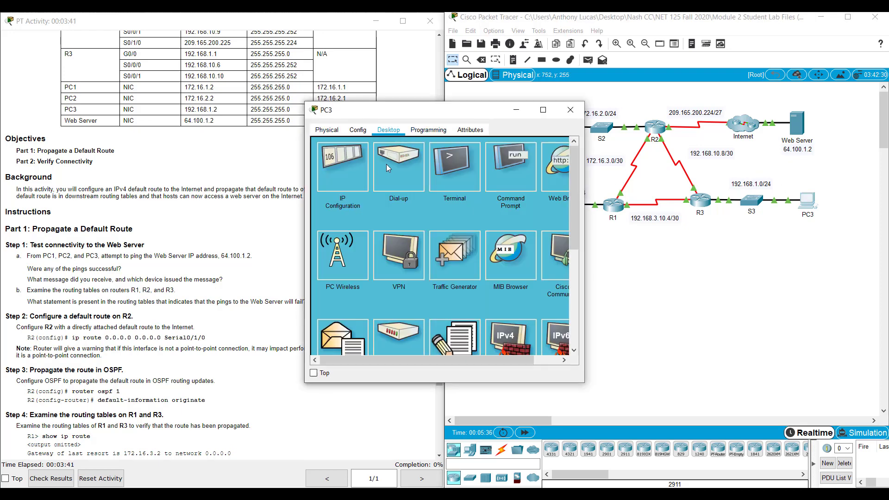
{"action": "left_click", "coordinate": [490, 157]}
{"action": "type", "text": "ping"}
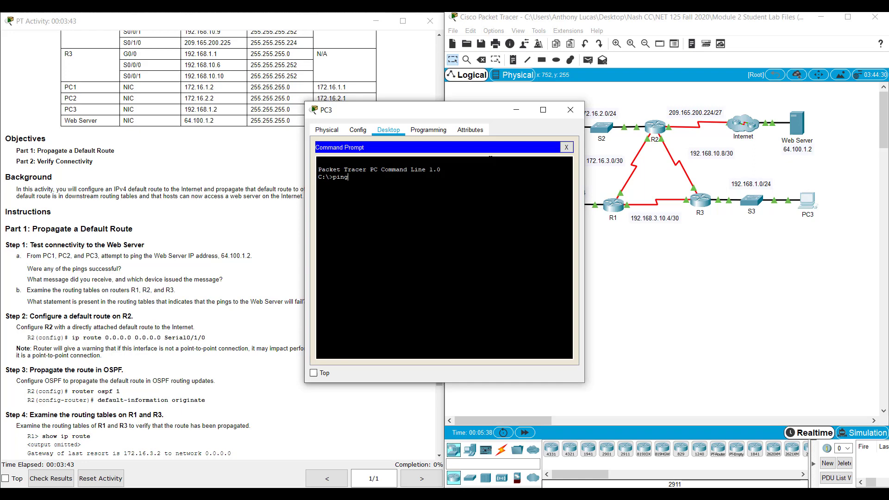
{"action": "type", "text": " 64.100.1.2"}
{"action": "key", "text": "Return"}
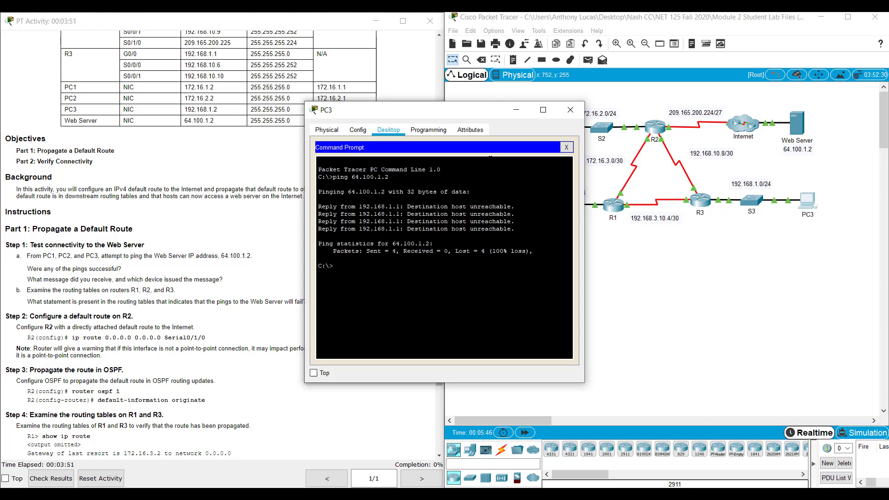
{"action": "left_click", "coordinate": [658, 251]}
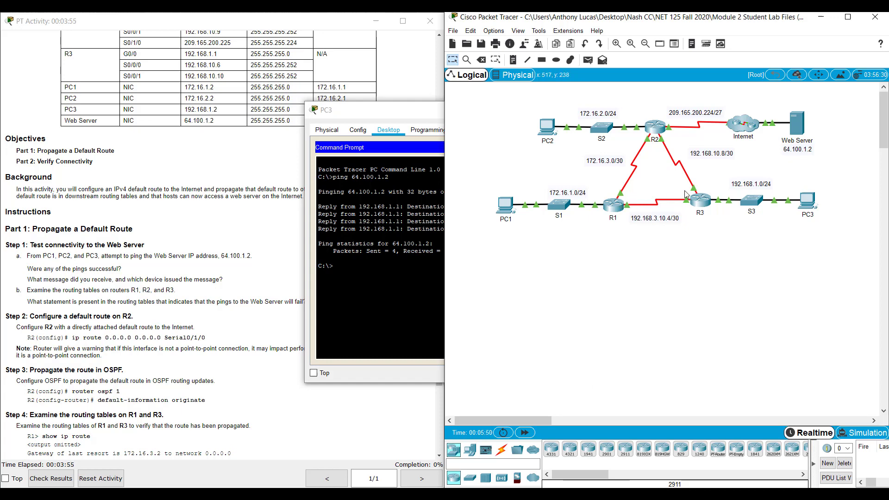
- Display R2's full routing table in the CLI using enable and show ip route
{"action": "left_click", "coordinate": [654, 126]}
{"action": "left_click", "coordinate": [382, 130]}
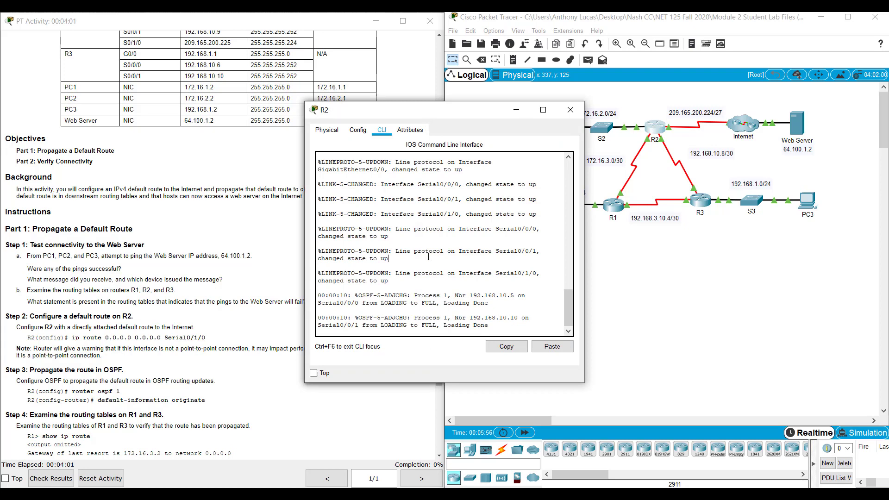
{"action": "key", "text": "Return"}
{"action": "type", "text": "show"}
{"action": "key", "text": "BackSpace"}
{"action": "key", "text": "BackSpace"}
{"action": "key", "text": "BackSpace"}
{"action": "key", "text": "BackSpace"}
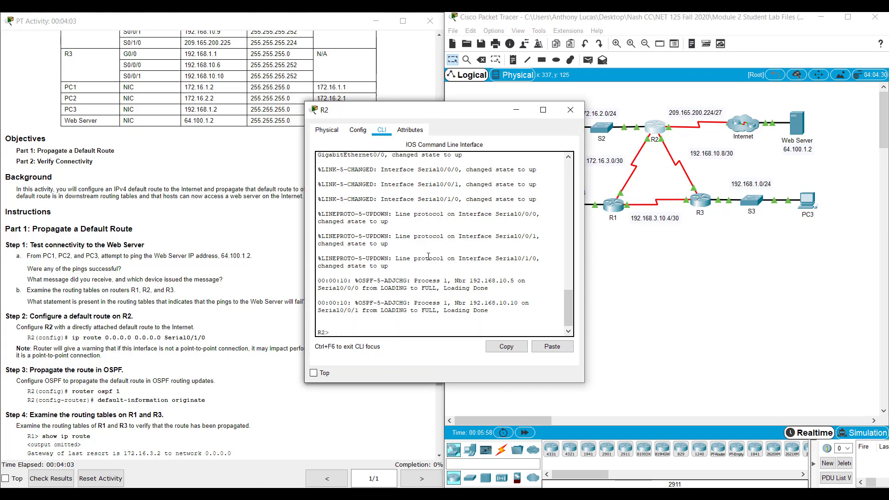
{"action": "type", "text": "en"}
{"action": "key", "text": "Return"}
{"action": "type", "text": "show u"}
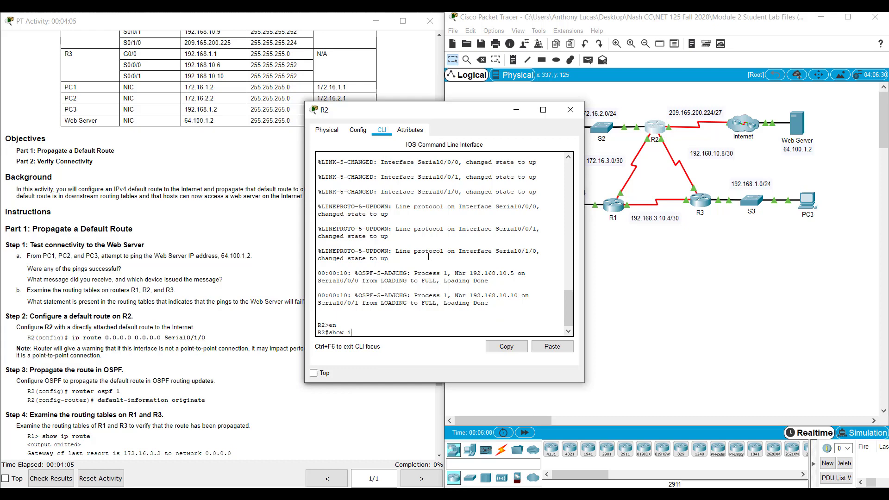
{"action": "type", "text": "ip route"}
{"action": "key", "text": "Return"}
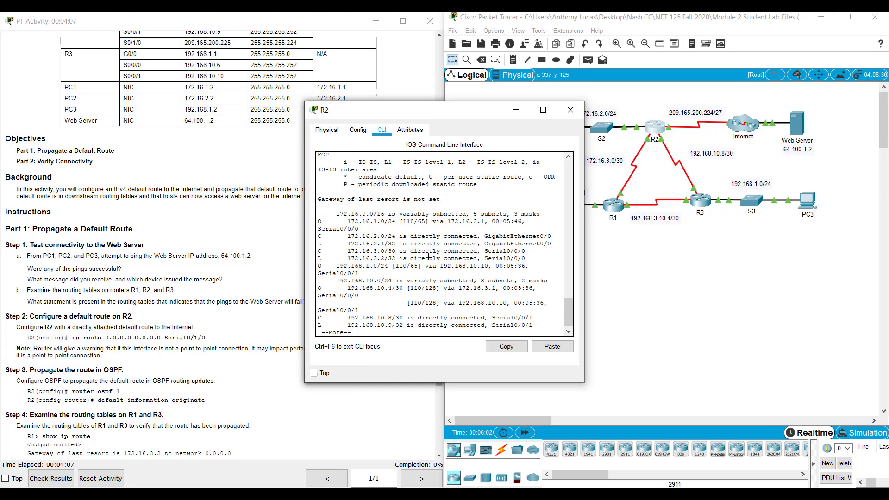
{"action": "key", "text": "space"}
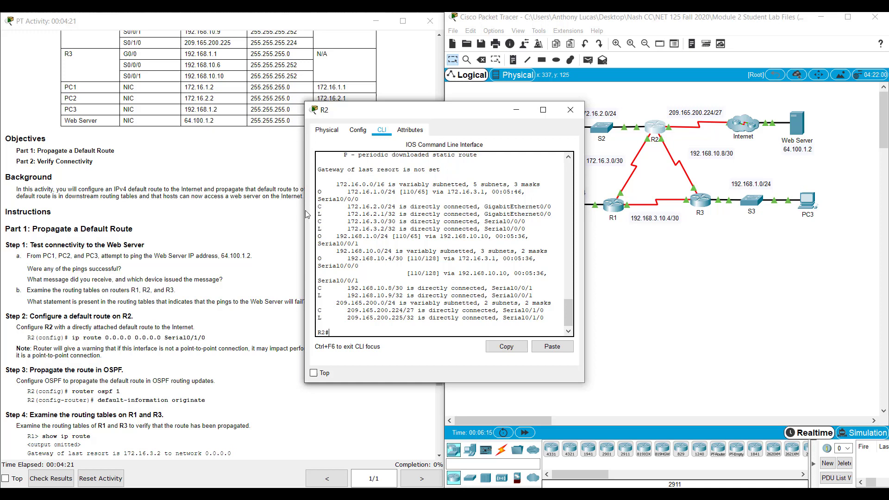
- Widen R2's window and mark routes 172.16.1.0/24, 192.168.1.0/24 and connected 192.168.10.8/30
{"action": "left_click_drag", "start_coordinate": [287, 207], "coordinate": [247, 207]}
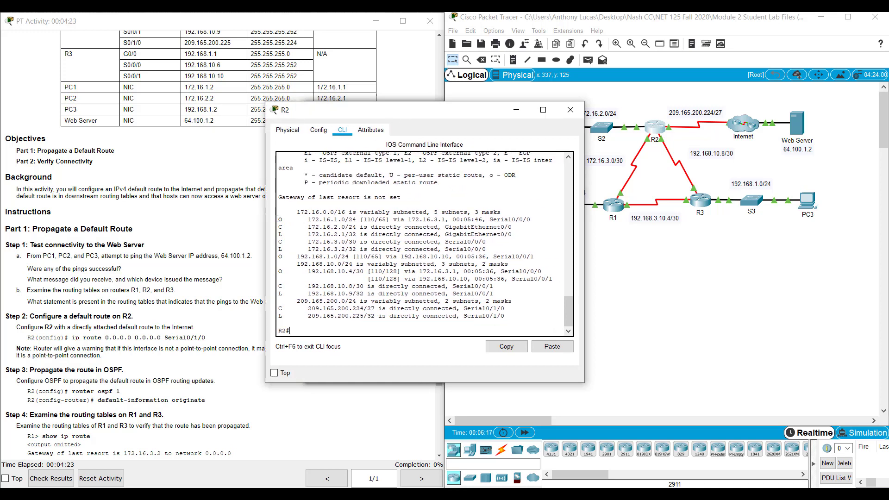
{"action": "double_click", "coordinate": [280, 219]}
{"action": "double_click", "coordinate": [280, 257]}
{"action": "double_click", "coordinate": [280, 286]}
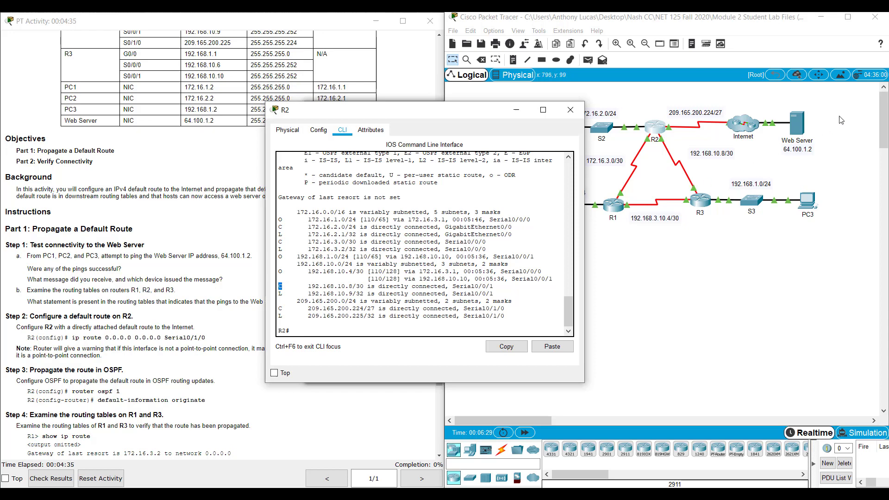
{"action": "left_click_drag", "start_coordinate": [839, 116], "coordinate": [760, 154]}
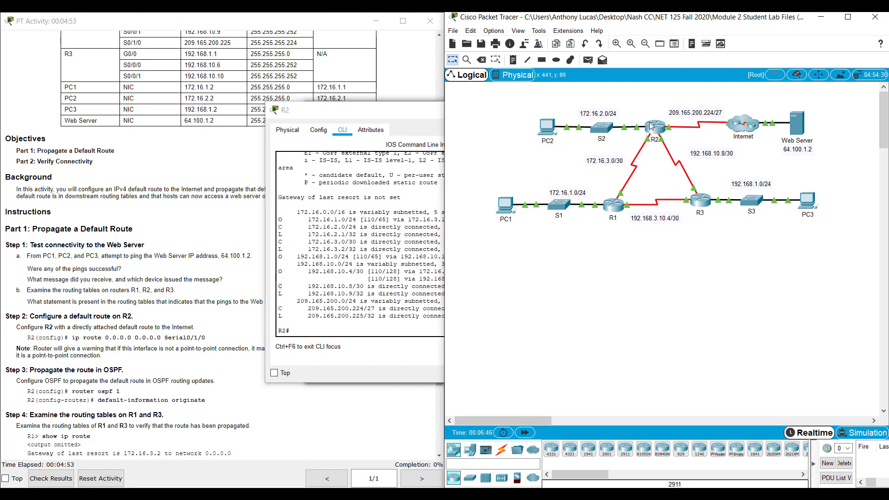
{"action": "mouse_move", "coordinate": [653, 125]}
- In config t, add R2's static default route ip route 0.0.0.0 0.0.0.0 s0/1/0
{"action": "left_click", "coordinate": [343, 328]}
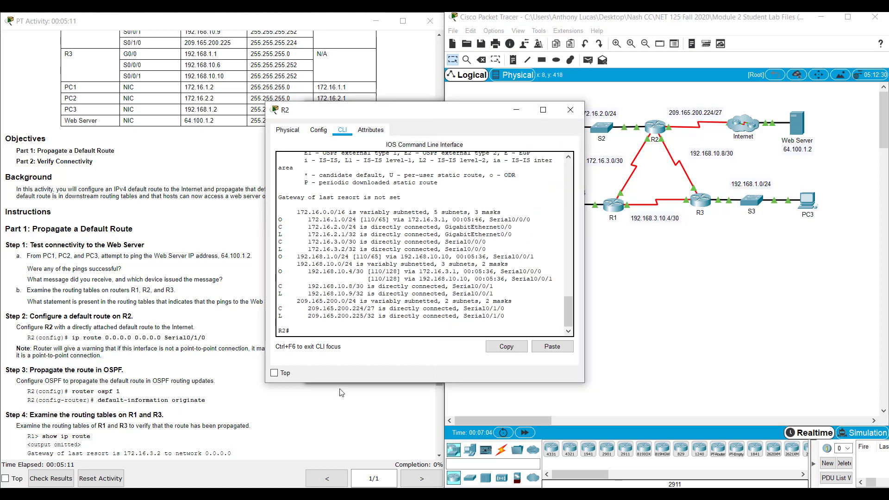
{"action": "mouse_move", "coordinate": [199, 488]}
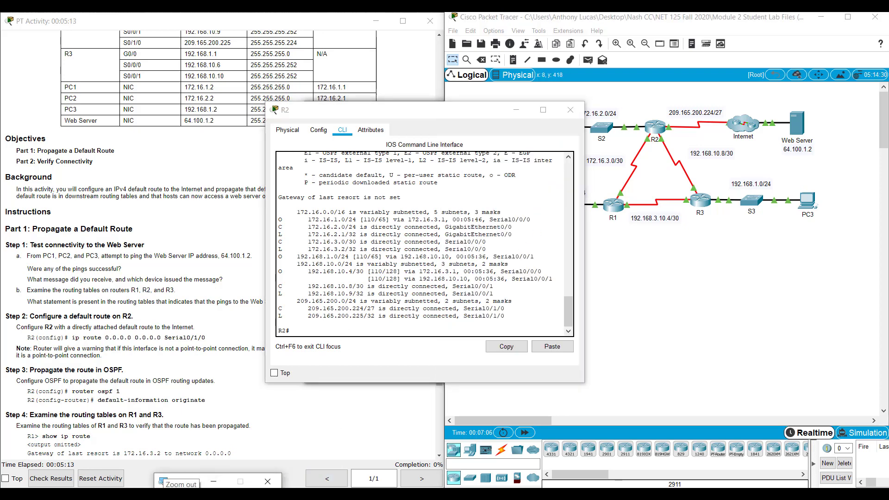
{"action": "key", "text": "super+plus"}
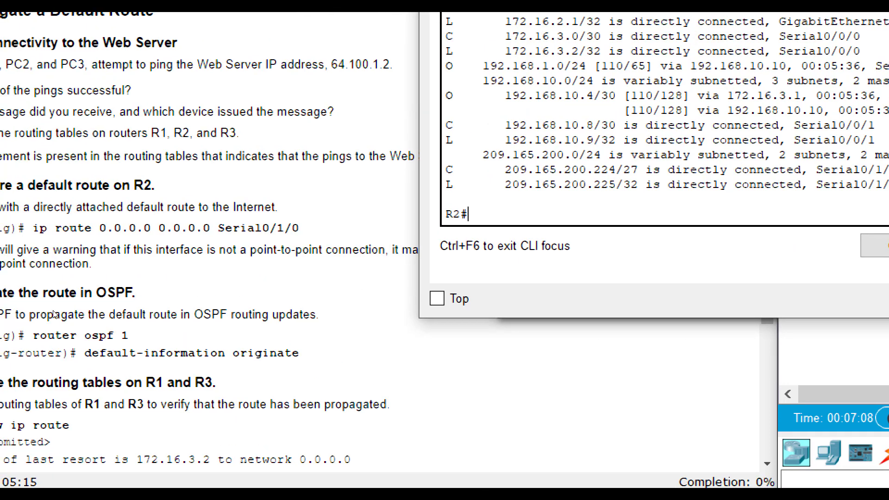
{"action": "type", "text": "config t"}
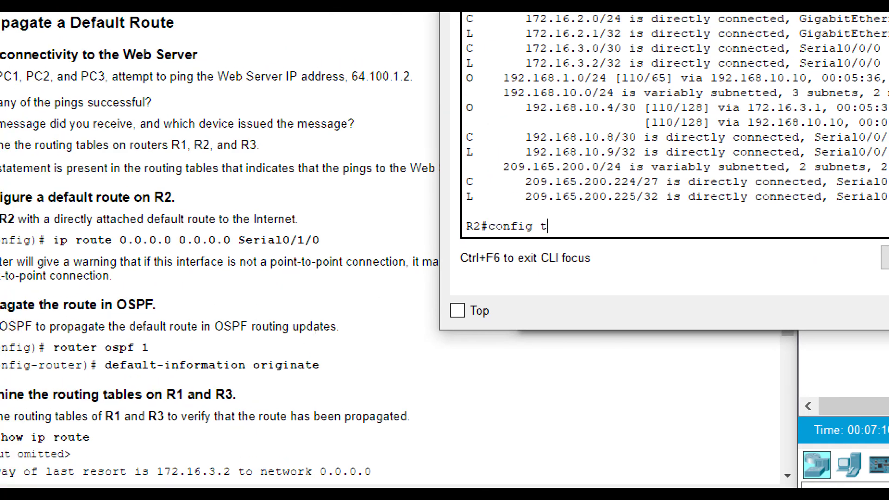
{"action": "key", "text": "Return"}
{"action": "type", "text": "i["}
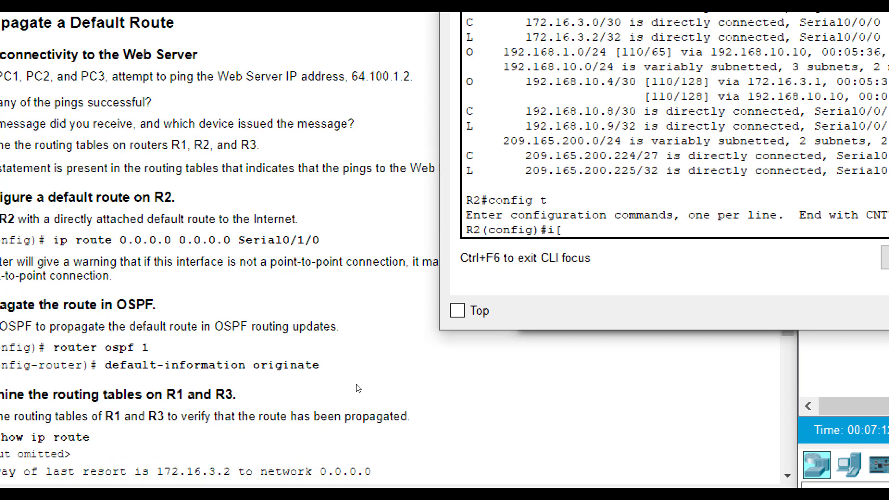
{"action": "key", "text": "BackSpace"}
{"action": "type", "text": "p route 0.0.0.0 0.0.0.0"}
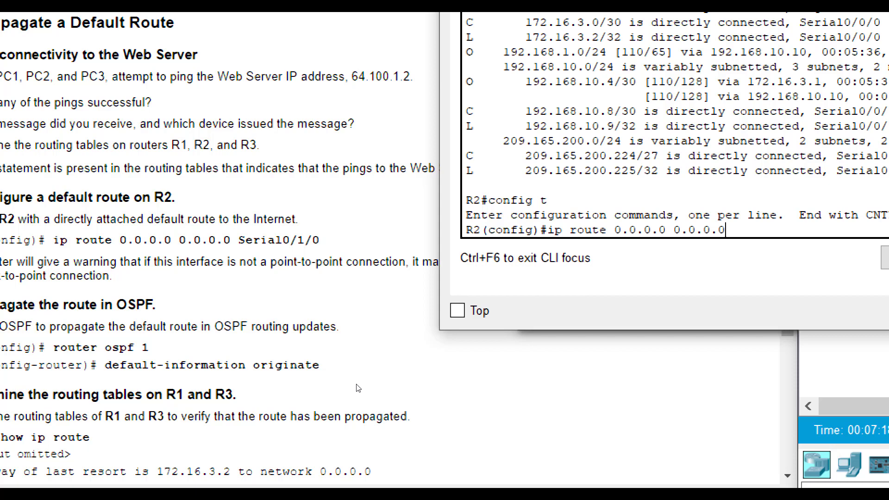
{"action": "type", "text": " s0/1/0"}
{"action": "key", "text": "Return"}
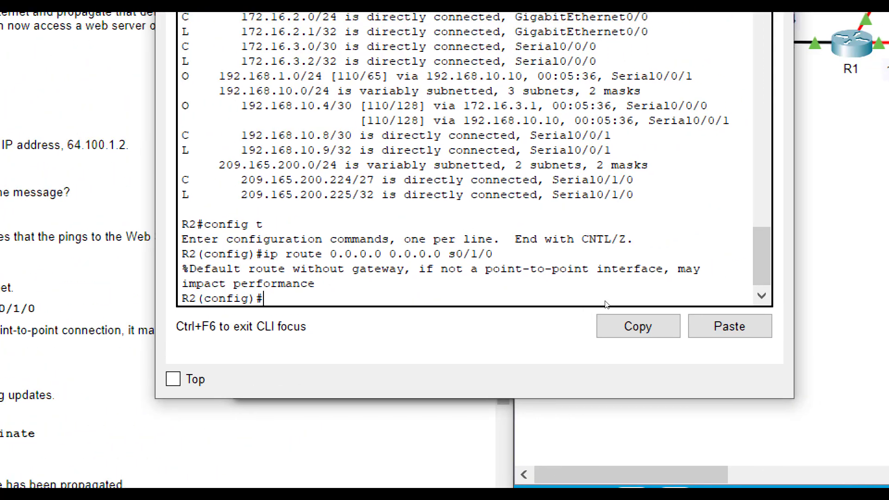
{"action": "left_click_drag", "start_coordinate": [407, 310], "coordinate": [352, 311]}
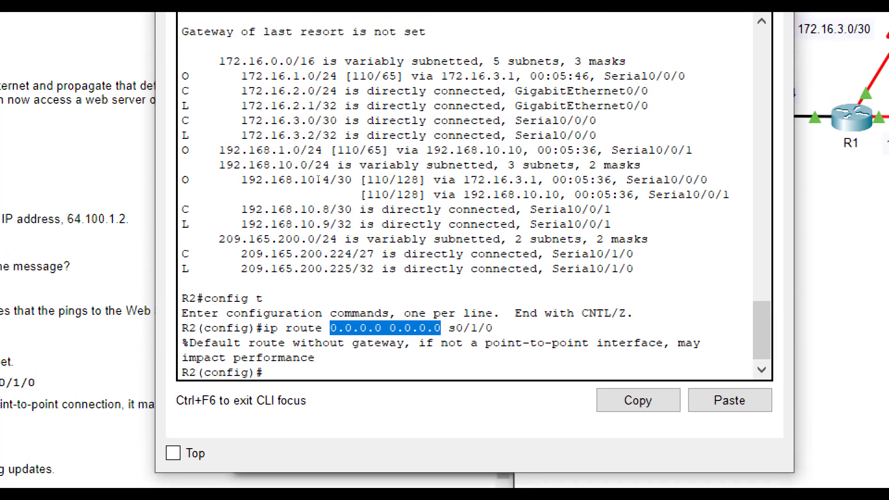
- Review R2's route entries and s0/1/0 exit, then show the instructions' Step 3
{"action": "left_click_drag", "start_coordinate": [204, 61], "coordinate": [634, 271]}
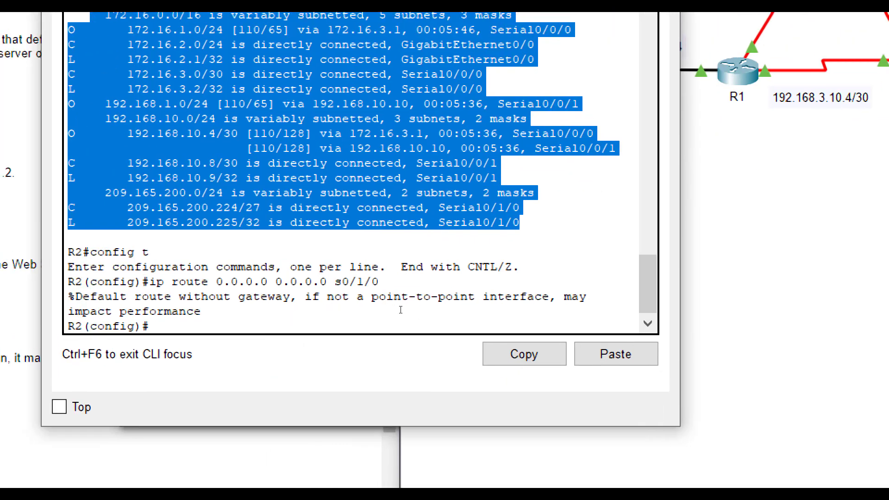
{"action": "left_click_drag", "start_coordinate": [381, 281], "coordinate": [334, 281]}
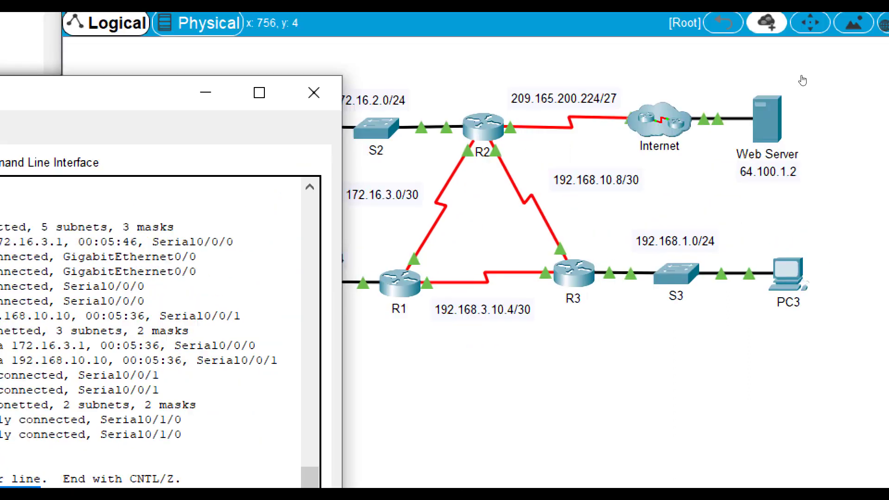
{"action": "left_click", "coordinate": [707, 126]}
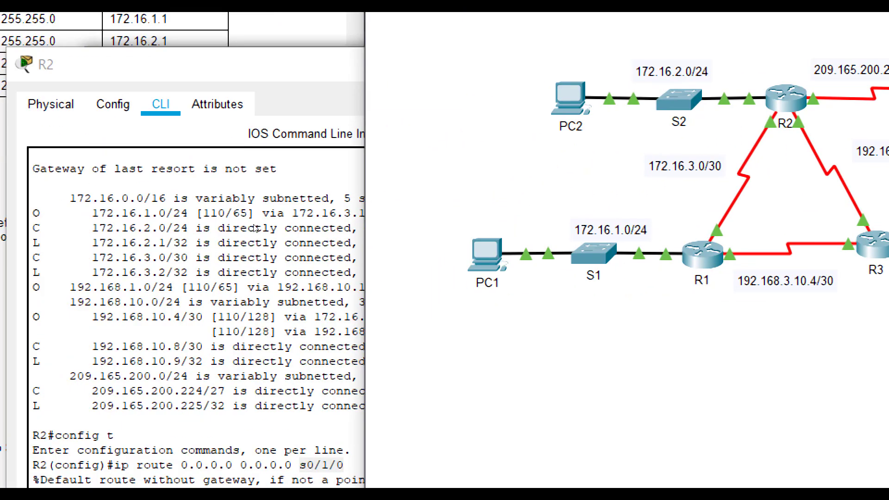
{"action": "left_click", "coordinate": [674, 218]}
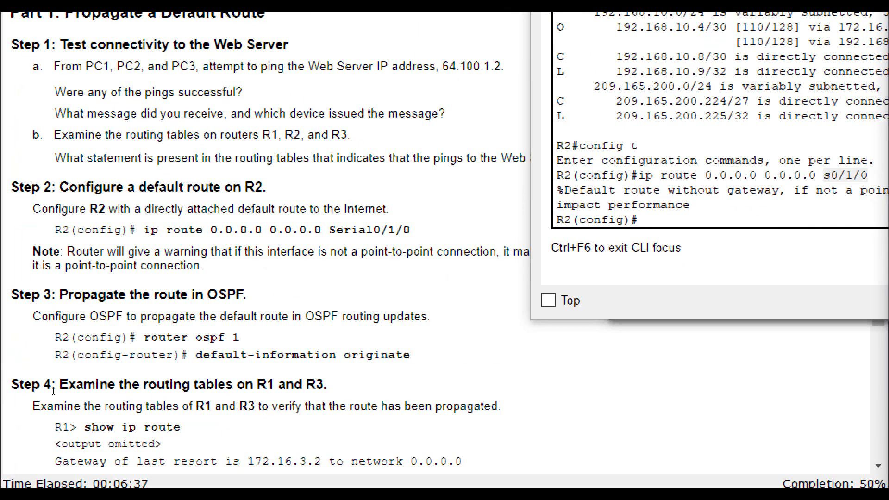
{"action": "left_click", "coordinate": [53, 392]}
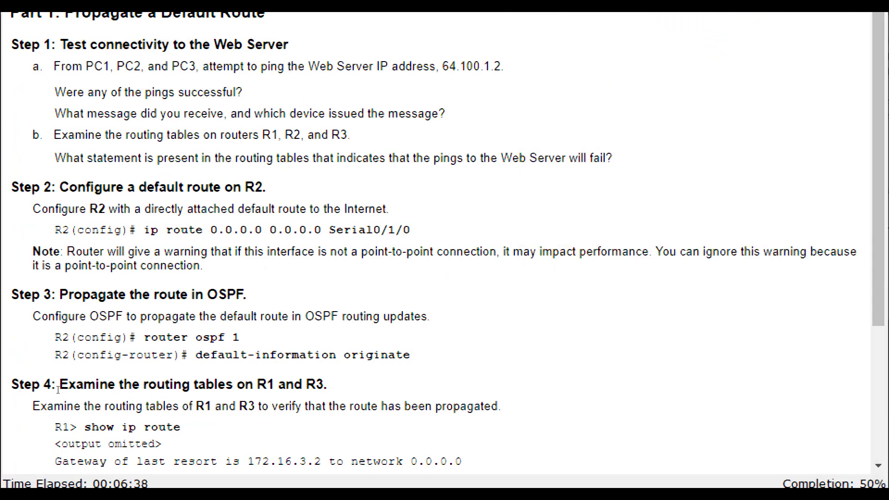
{"action": "scroll", "coordinate": [58, 390], "scroll_direction": "down", "scroll_amount": 5}
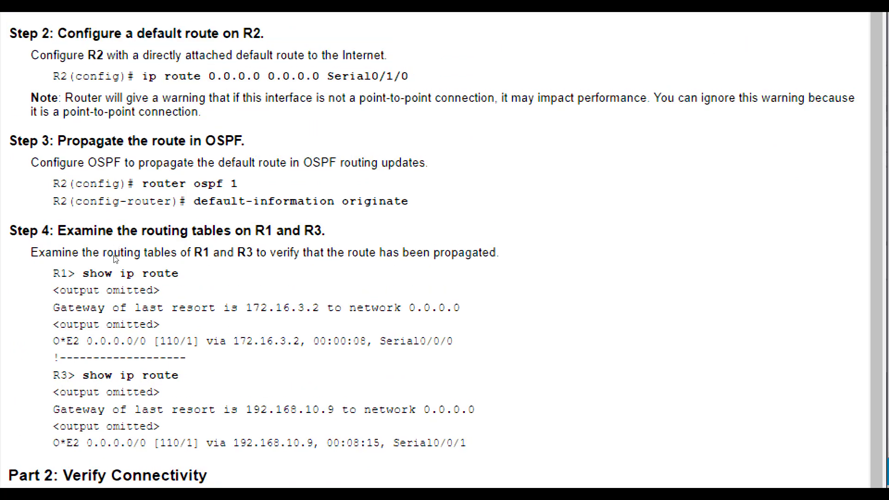
- Highlight the Step 3 commands default-information originate and router ospf 1 in the instructions
{"action": "left_click_drag", "start_coordinate": [408, 201], "coordinate": [120, 184]}
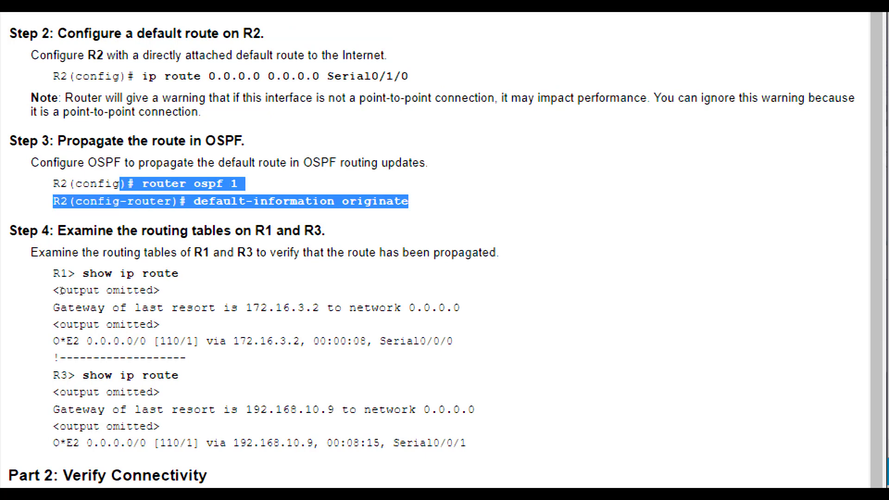
{"action": "left_click", "coordinate": [61, 290]}
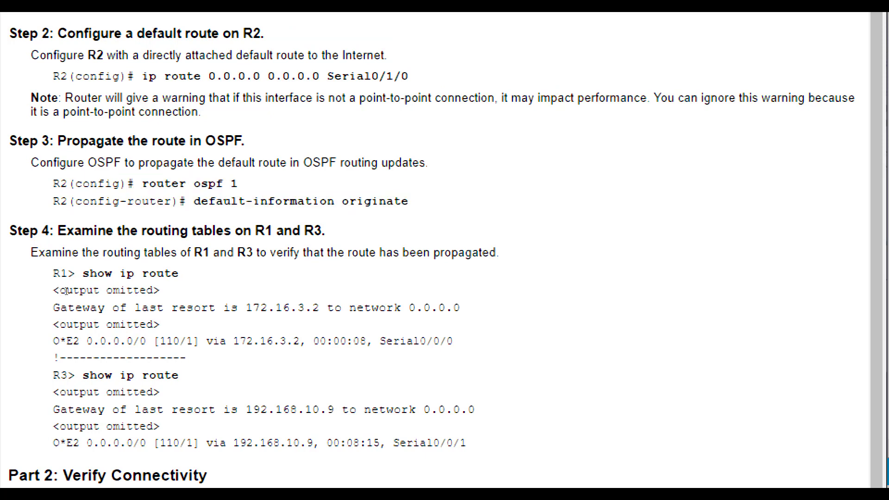
{"action": "left_click_drag", "start_coordinate": [142, 184], "coordinate": [238, 184]}
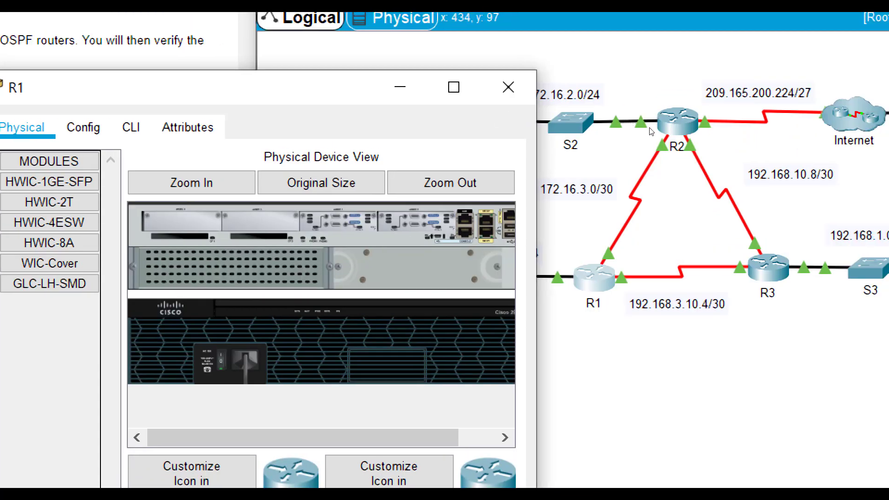
- On R2, enter router ospf 1 and apply default-information originate
{"action": "left_click", "coordinate": [870, 62]}
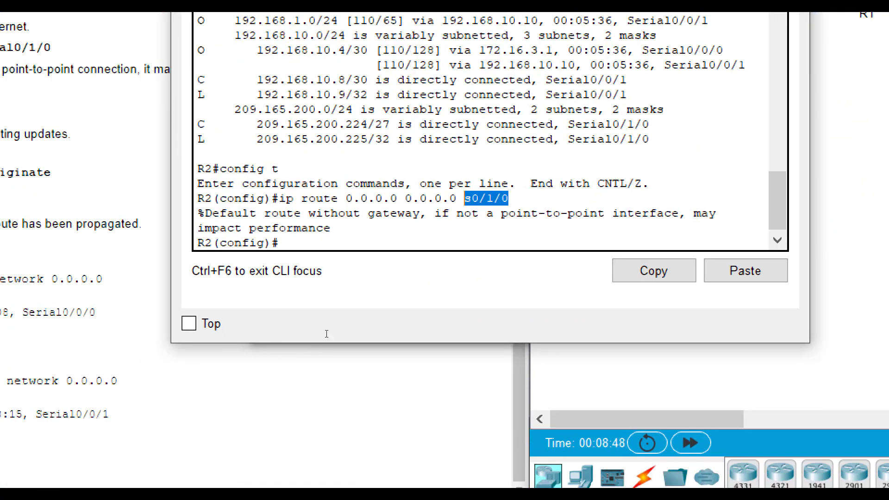
{"action": "type", "text": "router ospf 1"}
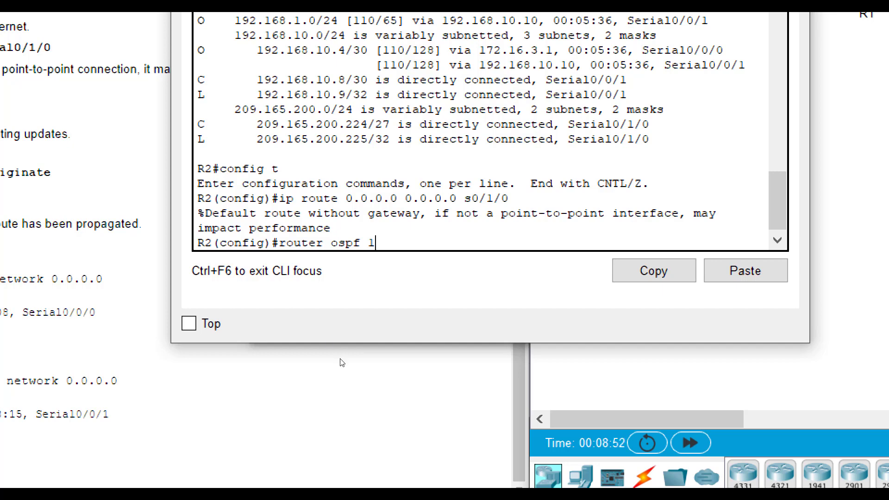
{"action": "key", "text": "Return"}
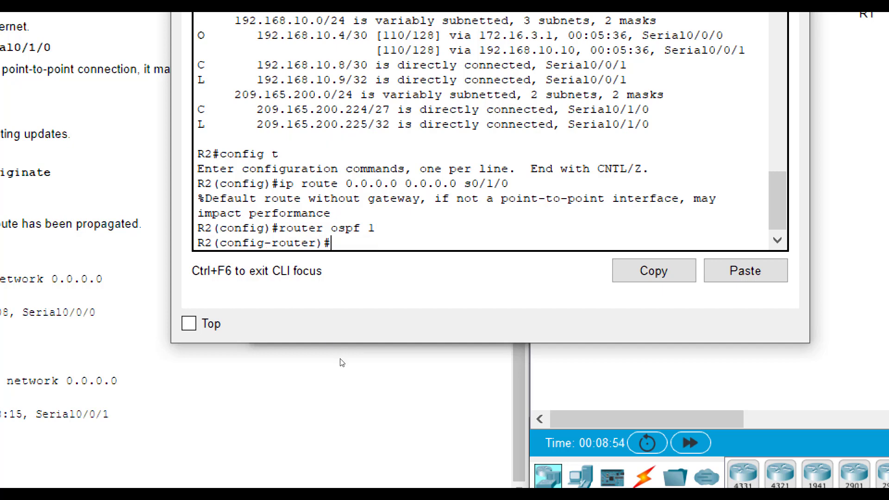
{"action": "type", "text": "de"}
{"action": "key", "text": "Tab"}
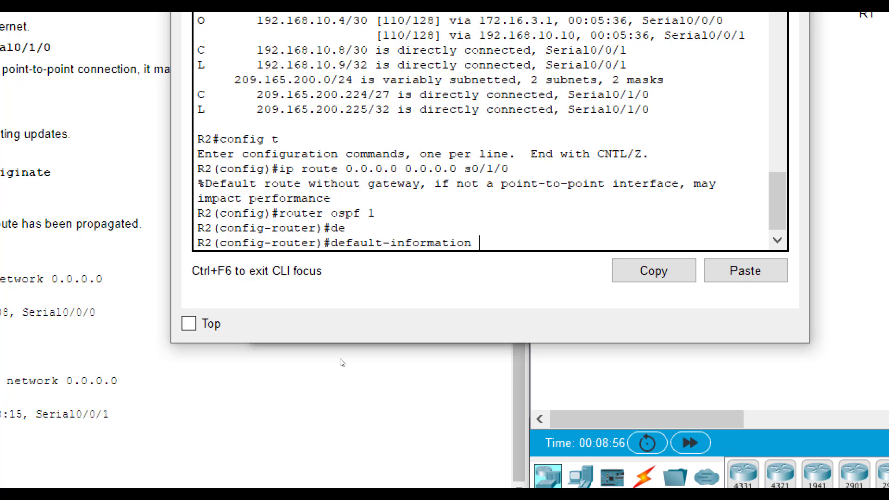
{"action": "type", "text": "ori"}
{"action": "key", "text": "Tab"}
{"action": "key", "text": "Return"}
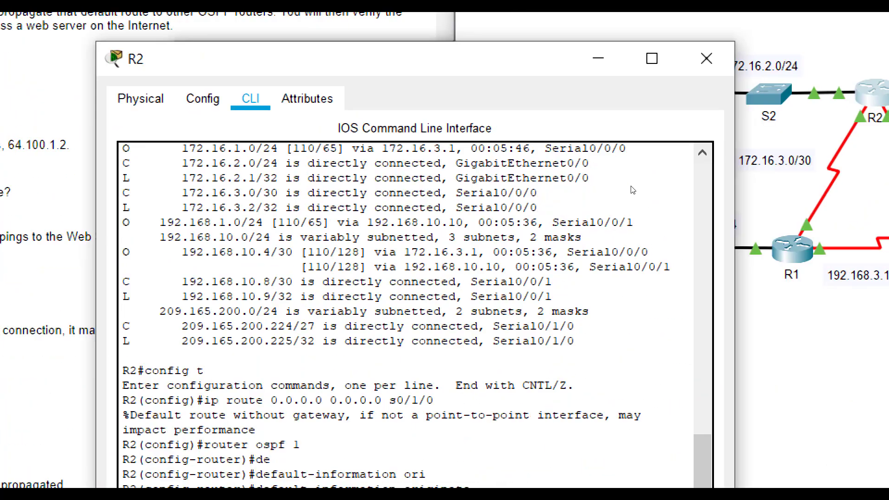
- Display R1's full routing table with enable and show ip route
{"action": "left_click", "coordinate": [792, 248]}
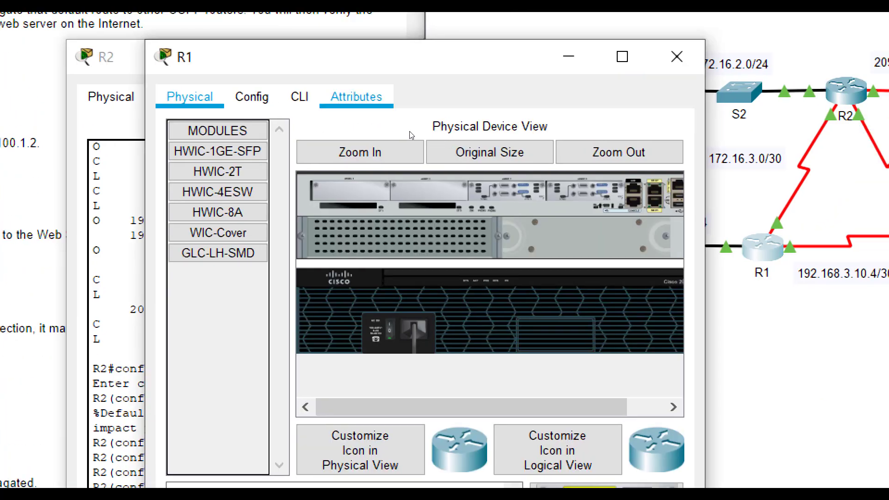
{"action": "left_click", "coordinate": [299, 96]}
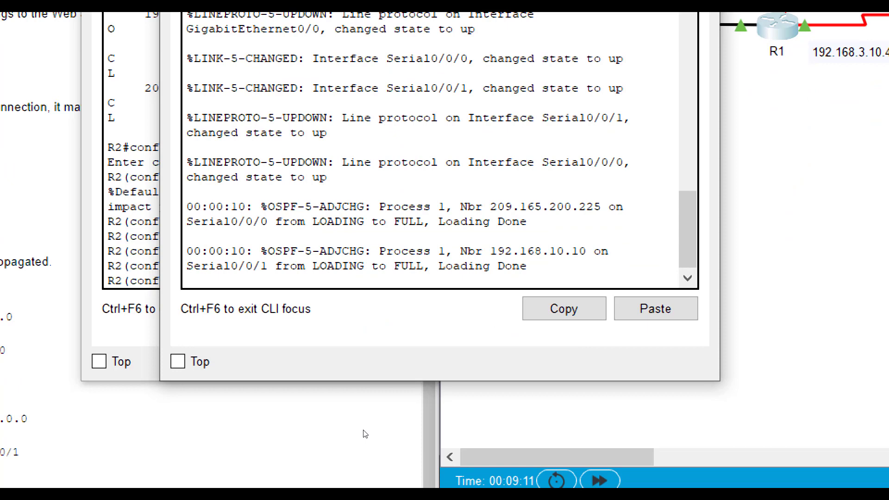
{"action": "key", "text": "Return"}
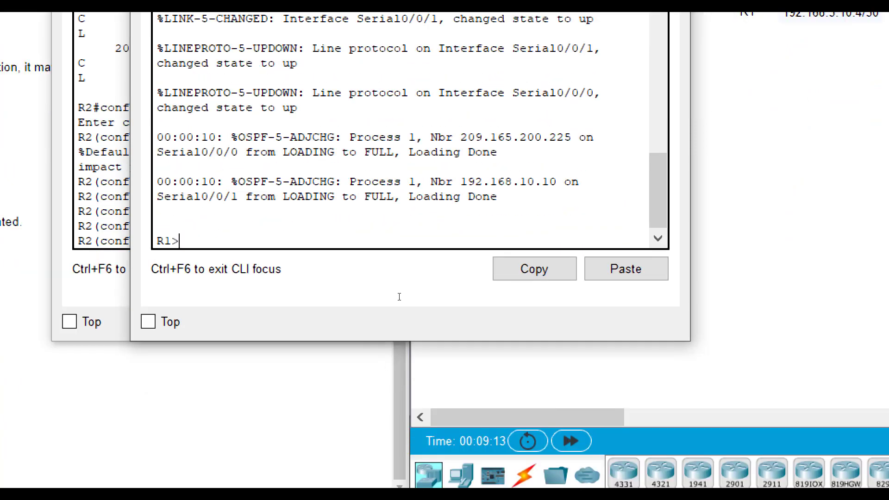
{"action": "type", "text": "en"}
{"action": "key", "text": "Return"}
{"action": "type", "text": "show ip rout"}
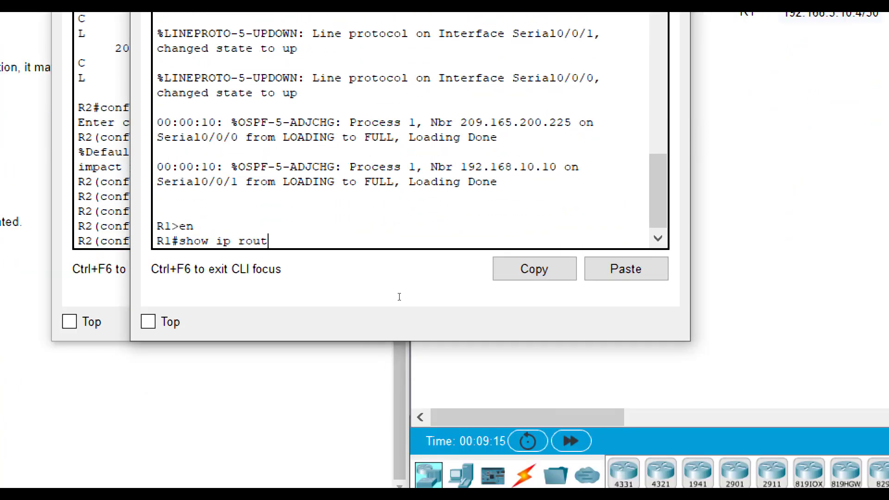
{"action": "type", "text": "e"}
{"action": "key", "text": "Return"}
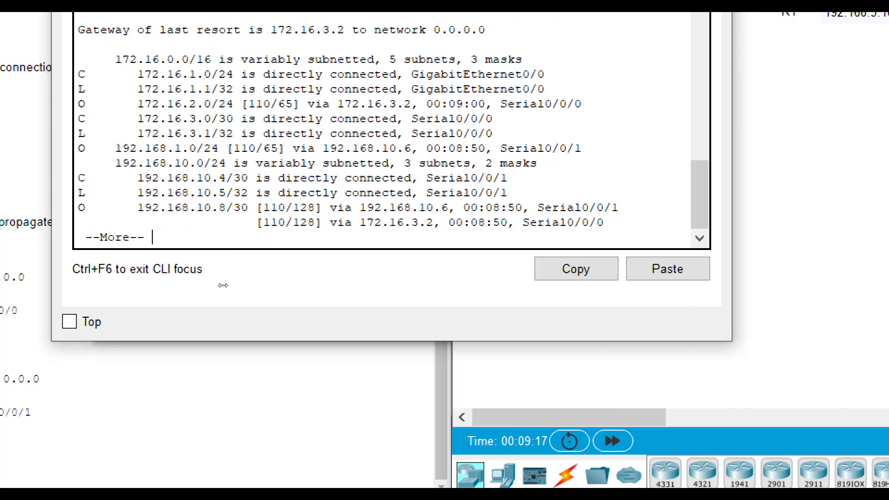
{"action": "key", "text": "space"}
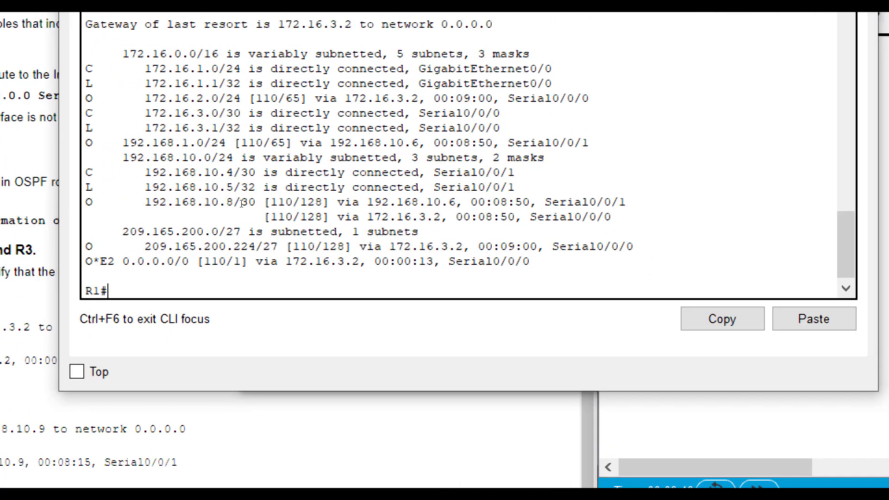
- Check R1's O*E2 0.0.0.0/0 entry via 172.16.3.2 against the candidate default legend
{"action": "double_click", "coordinate": [169, 277]}
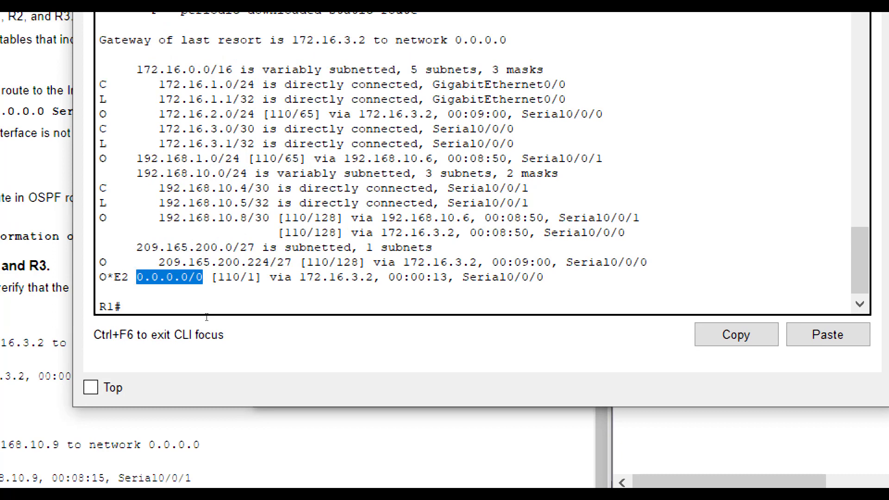
{"action": "left_click", "coordinate": [190, 319]}
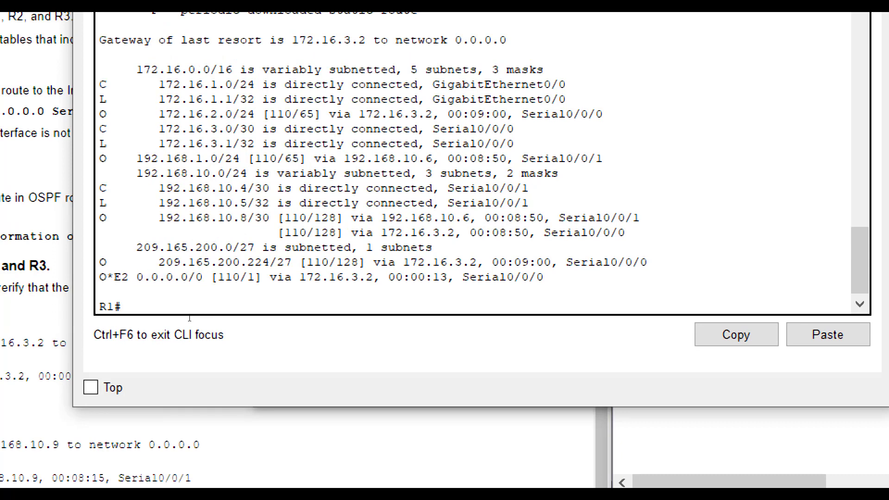
{"action": "key", "text": "shift+Right"}
{"action": "key", "text": "shift+Left"}
{"action": "scroll", "coordinate": [321, 90], "scroll_direction": "up", "scroll_amount": 1}
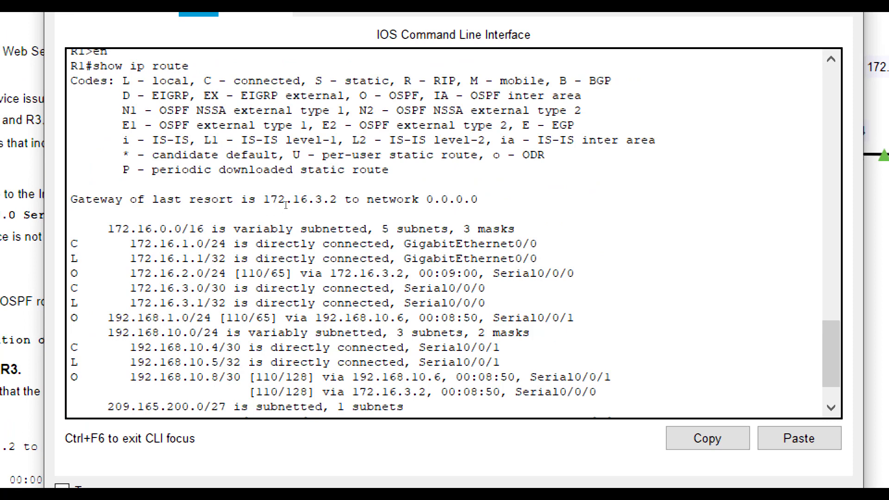
{"action": "left_click_drag", "start_coordinate": [290, 205], "coordinate": [231, 202]}
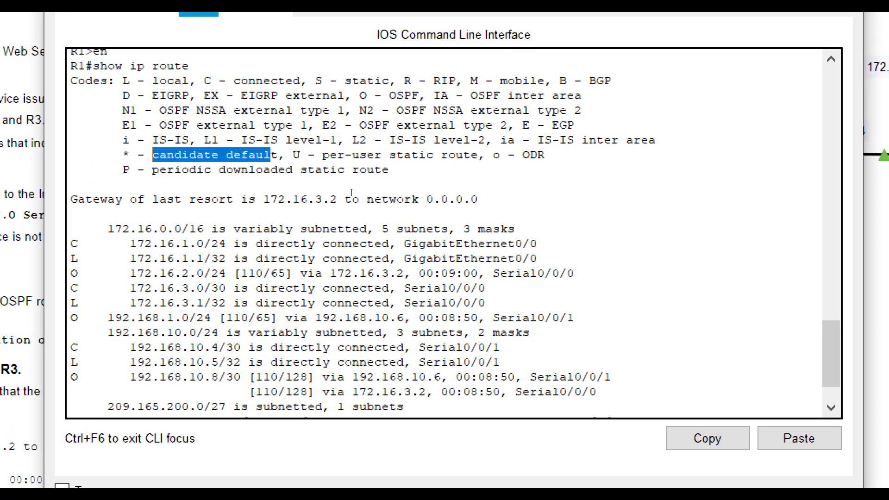
{"action": "left_click_drag", "start_coordinate": [397, 125], "coordinate": [352, 125]}
{"action": "scroll", "coordinate": [241, 303], "scroll_direction": "down", "scroll_amount": 1}
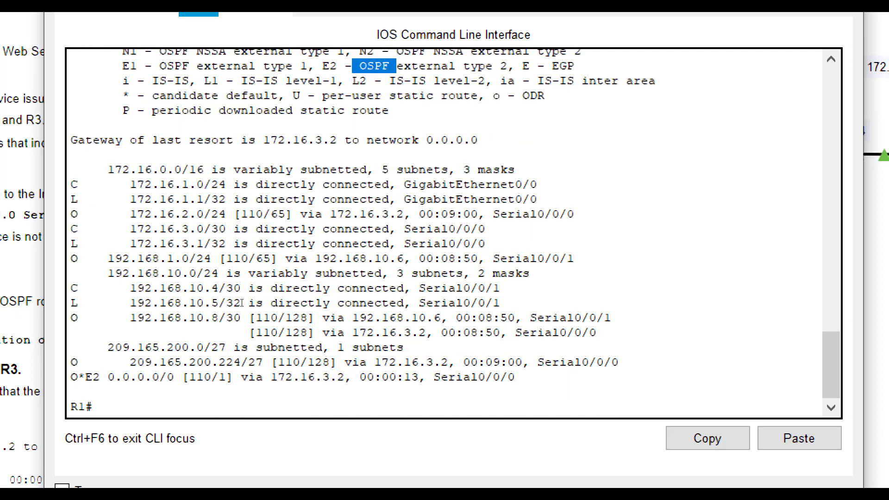
{"action": "left_click", "coordinate": [216, 332]}
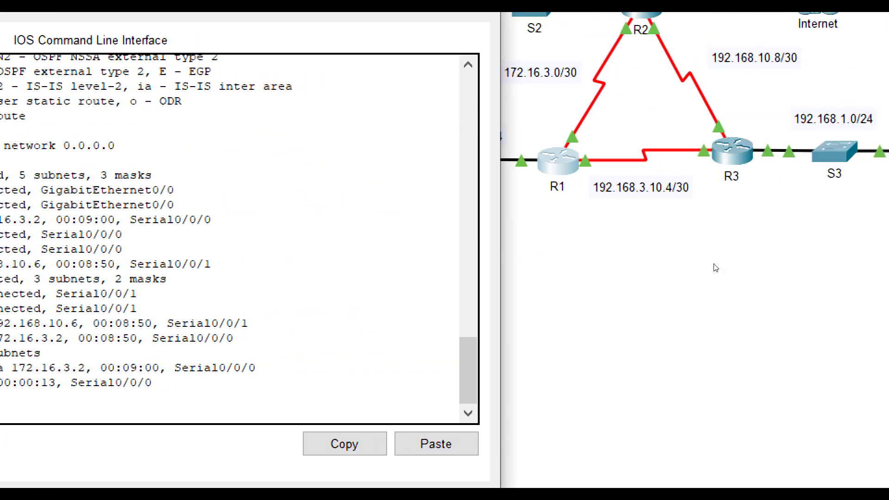
{"action": "left_click", "coordinate": [715, 268]}
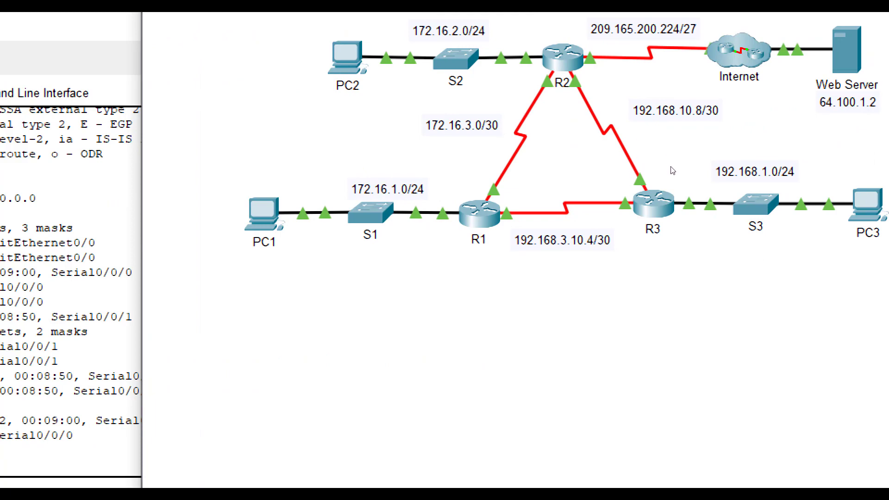
- Run show ip route on R3 and confirm the O*E2 default via 192.168.10.9 on Serial0/0/1
{"action": "left_click", "coordinate": [652, 204]}
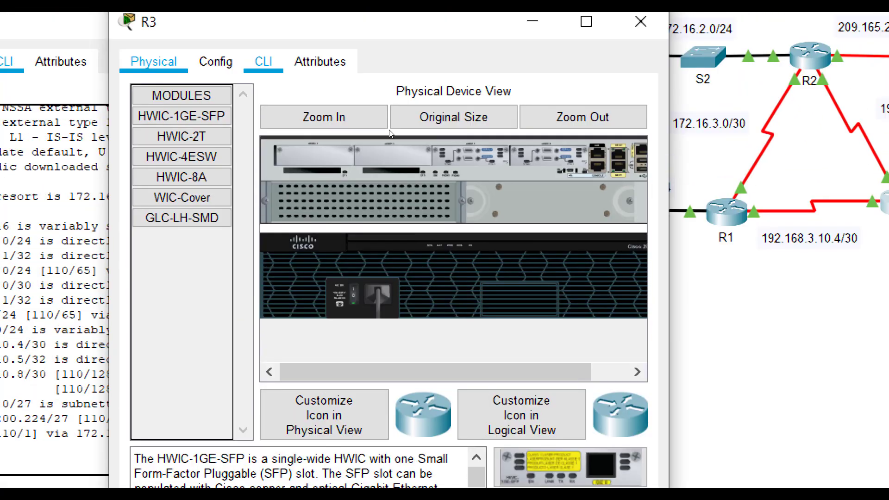
{"action": "left_click", "coordinate": [263, 61]}
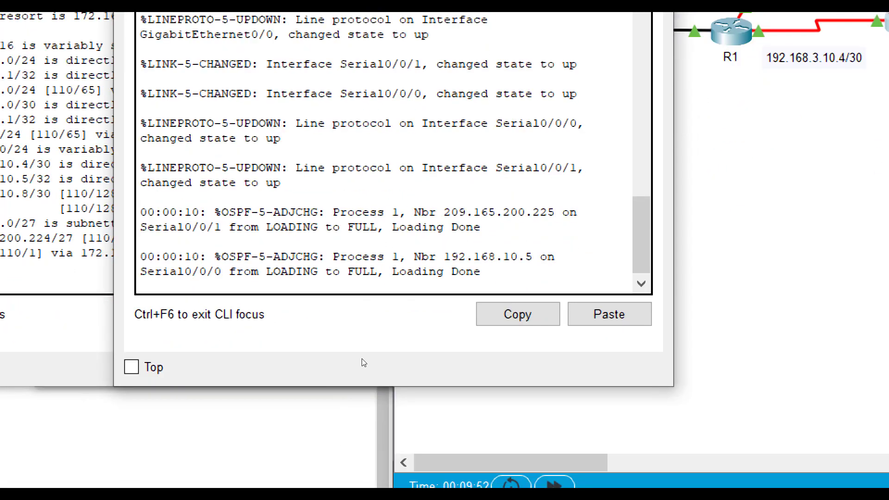
{"action": "key", "text": "Return"}
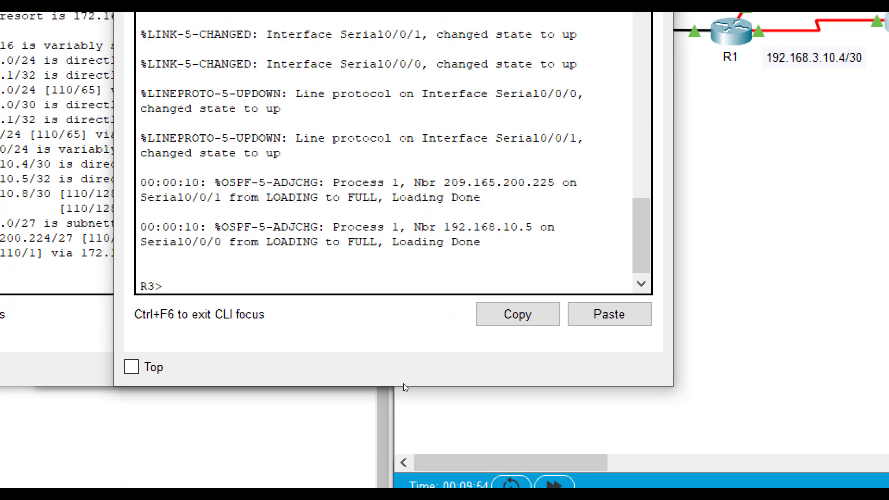
{"action": "type", "text": "en"}
{"action": "key", "text": "Return"}
{"action": "type", "text": "show ospf"}
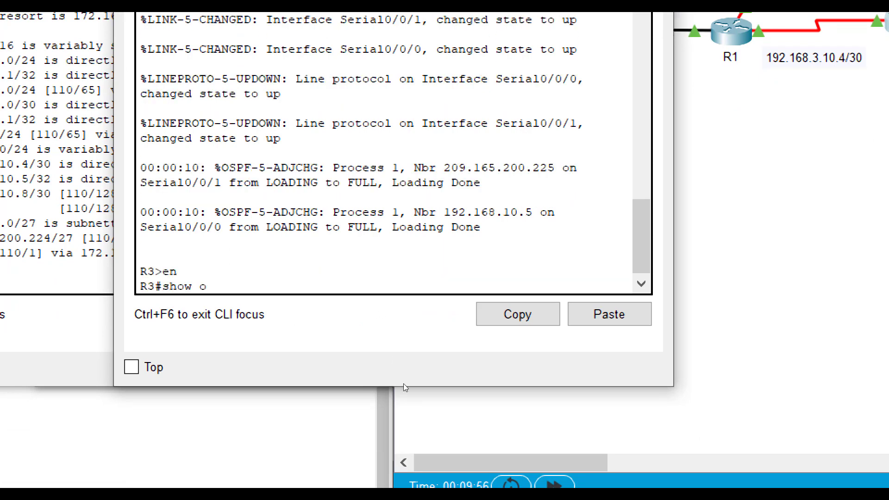
{"action": "key", "text": "BackSpace"}
{"action": "key", "text": "BackSpace"}
{"action": "key", "text": "BackSpace"}
{"action": "key", "text": "BackSpace"}
{"action": "type", "text": "ip route"}
{"action": "key", "text": "Return"}
{"action": "key", "text": "space"}
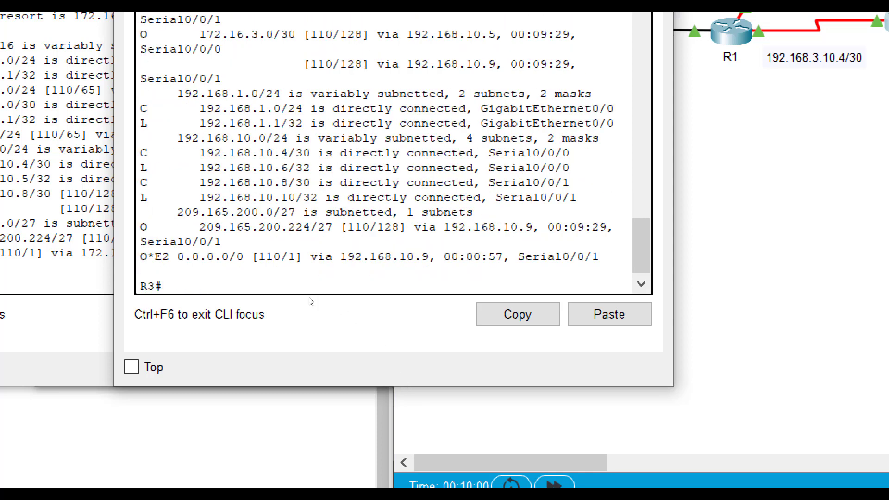
{"action": "left_click_drag", "start_coordinate": [304, 293], "coordinate": [333, 333]}
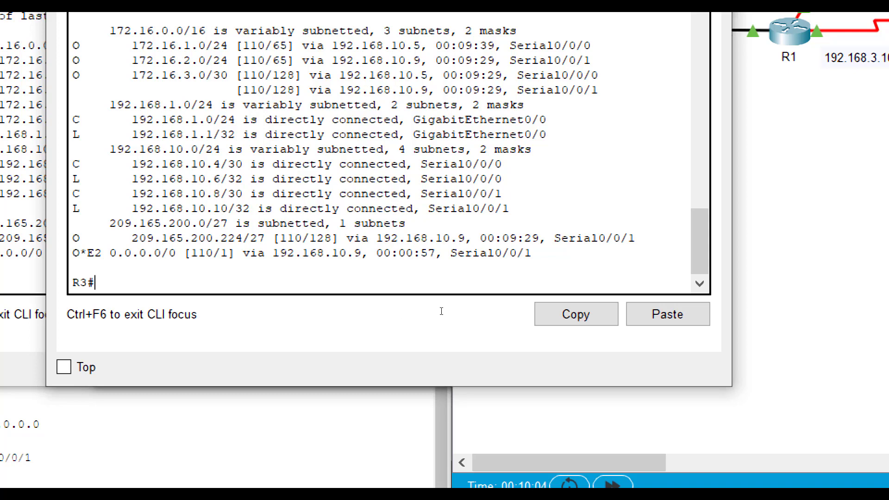
{"action": "left_click_drag", "start_coordinate": [443, 314], "coordinate": [487, 317]}
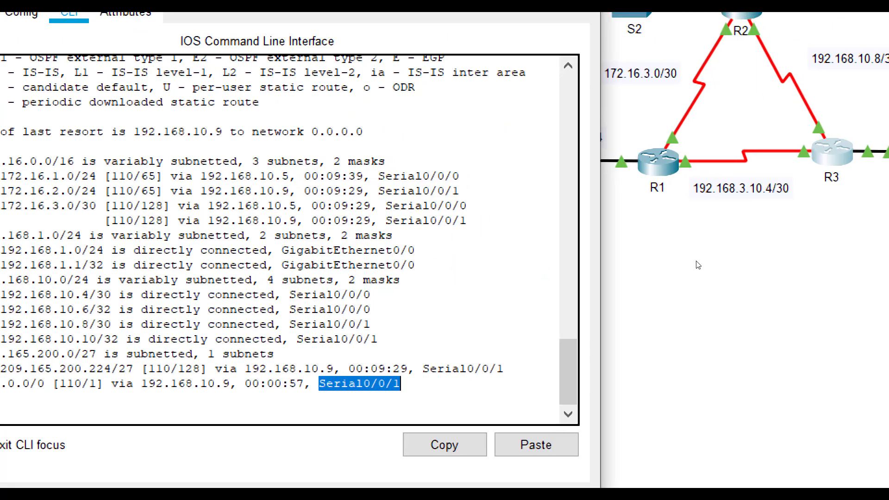
{"action": "left_click", "coordinate": [834, 65]}
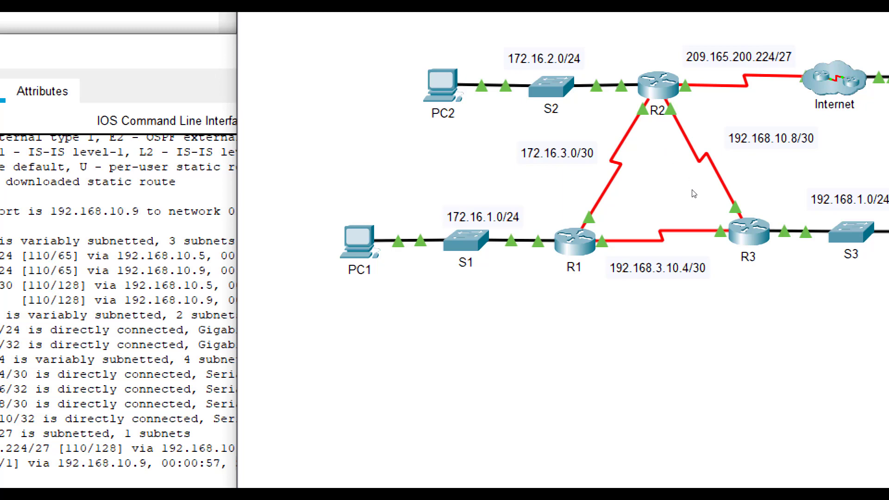
{"action": "left_click", "coordinate": [654, 131]}
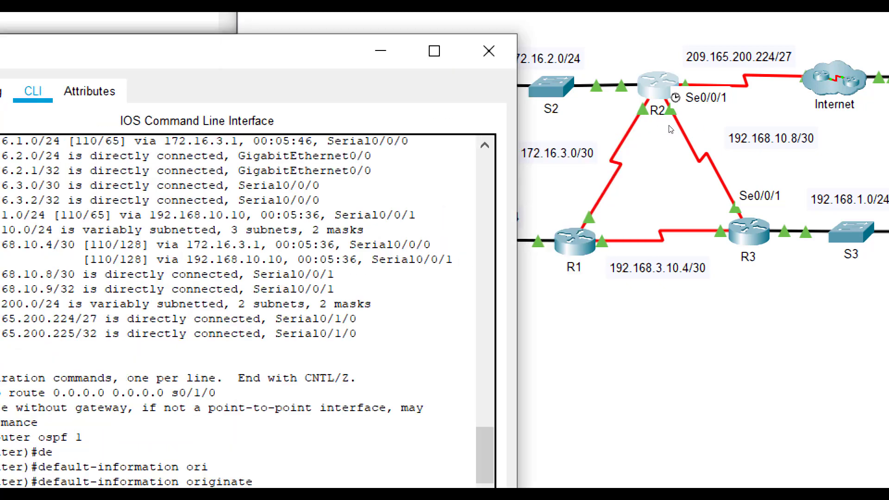
{"action": "left_click", "coordinate": [689, 151]}
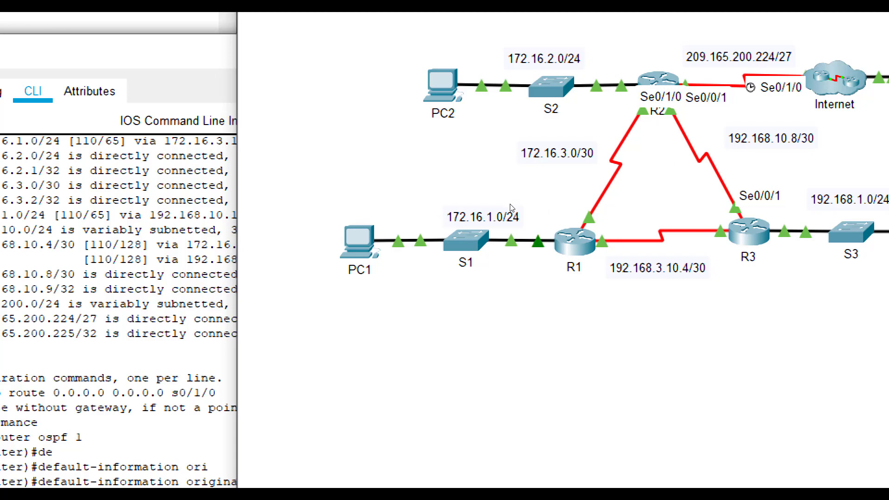
- Run the recalled ping 64.100.1.2 from PC1's command prompt twice until replies come back
{"action": "left_click", "coordinate": [359, 241]}
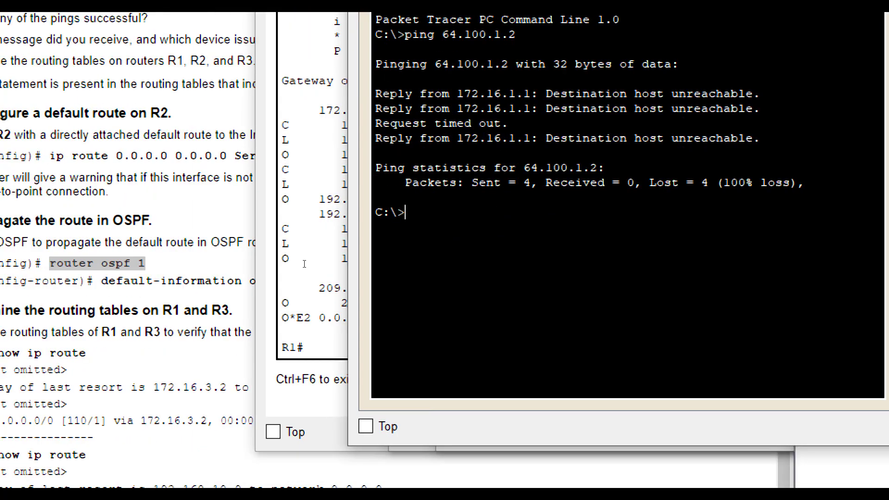
{"action": "key", "text": "Up"}
{"action": "key", "text": "Return"}
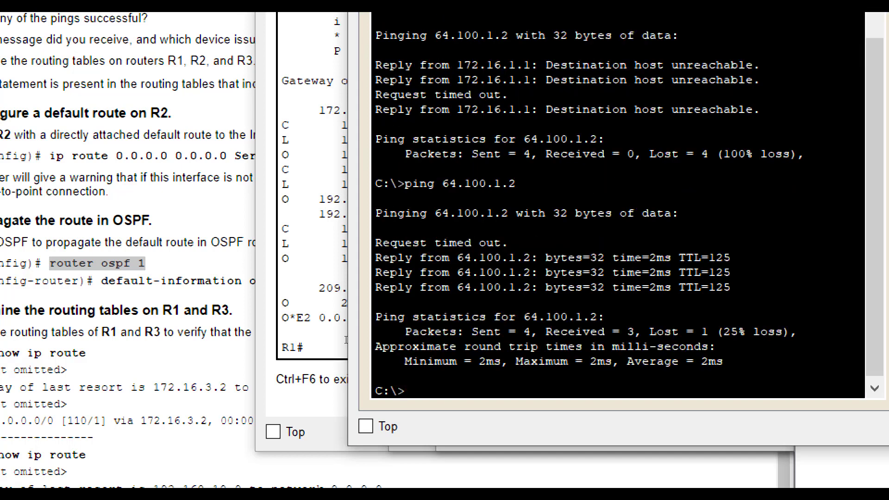
{"action": "key", "text": "Up"}
{"action": "key", "text": "Return"}
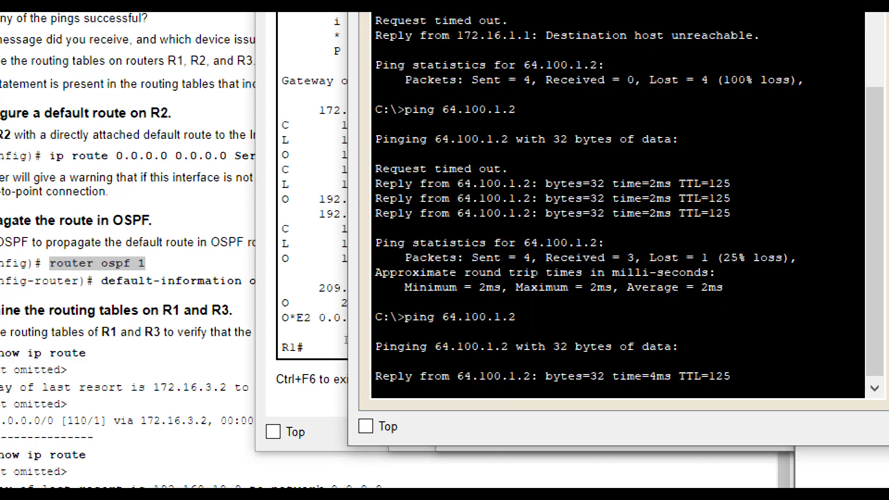